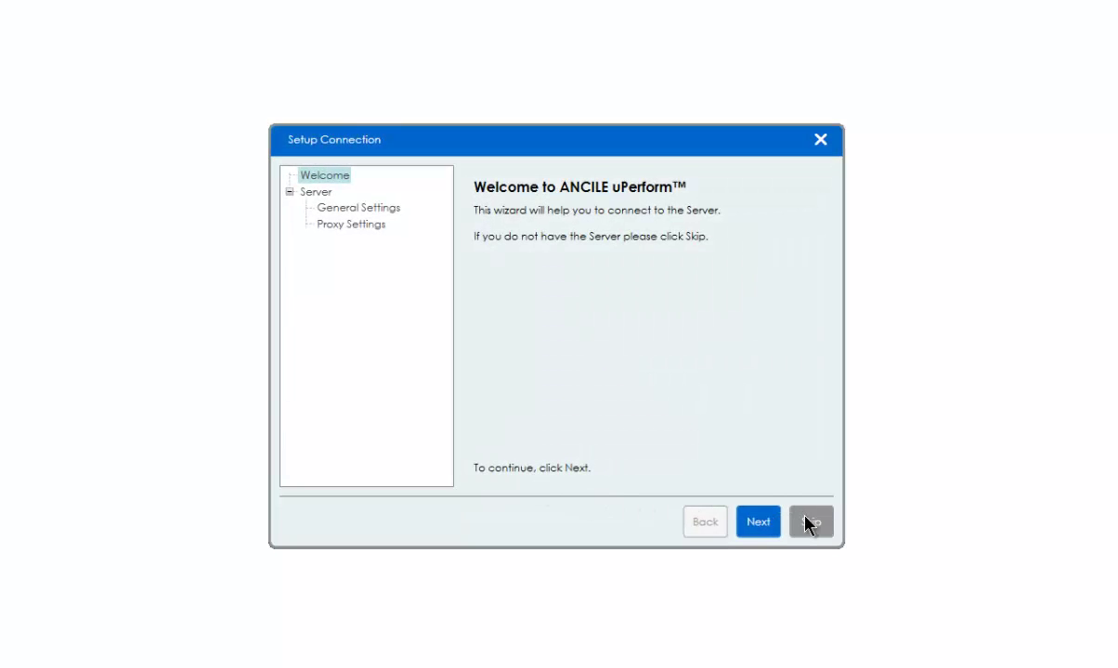
Skip the server connection setup, then browse the Insert, Translations, View and Home ribbon tabs
click(806, 522)
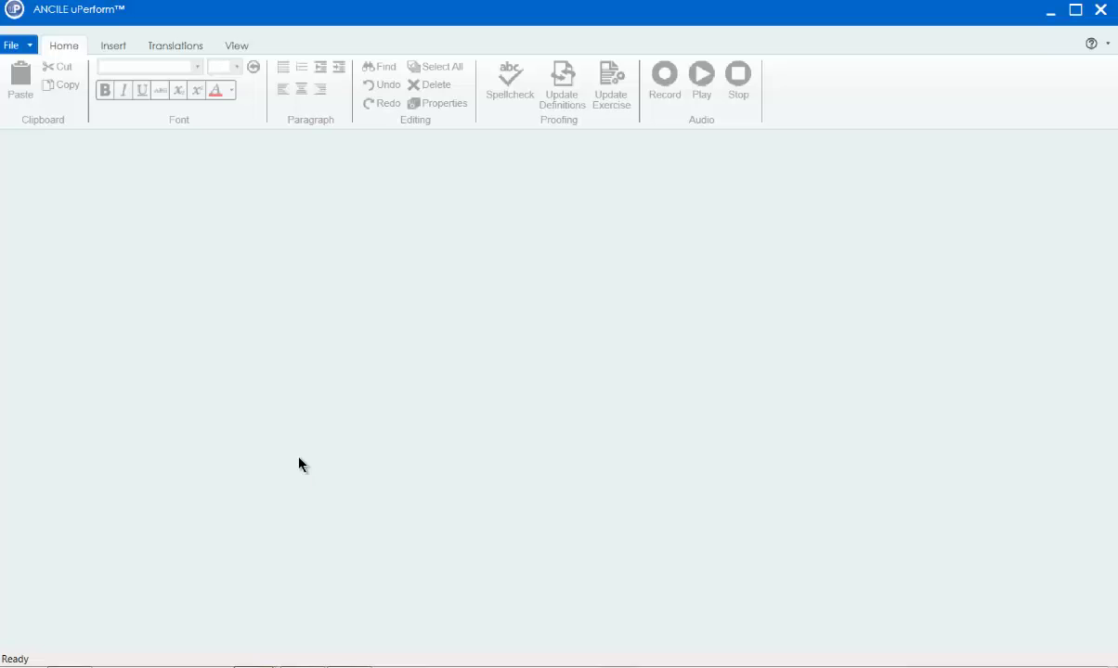
click(109, 51)
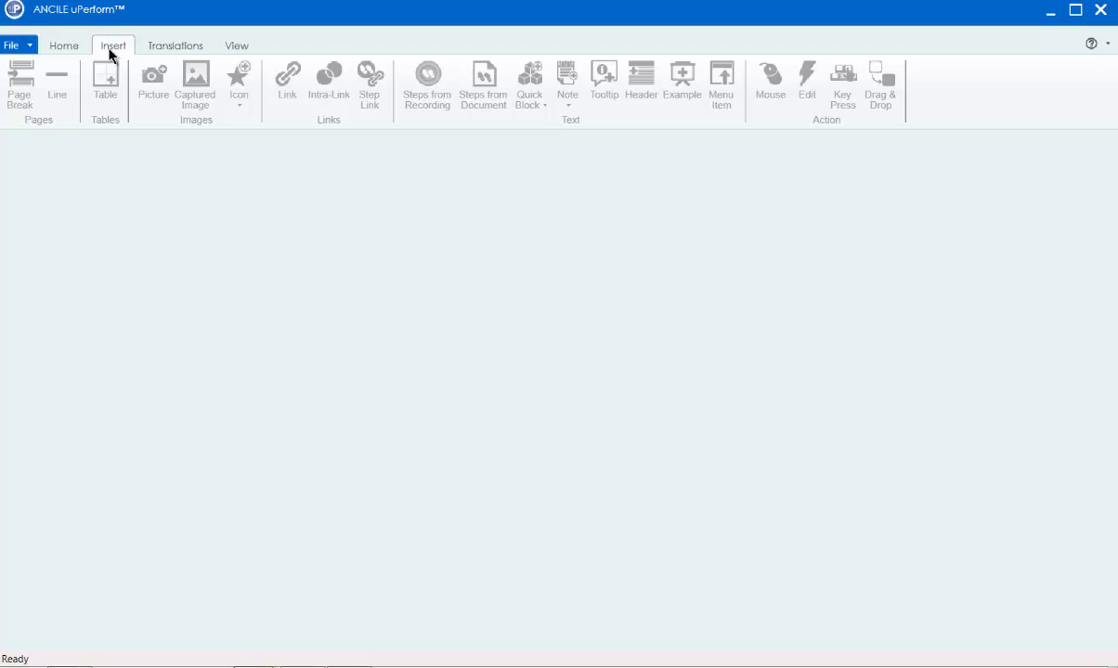
click(168, 51)
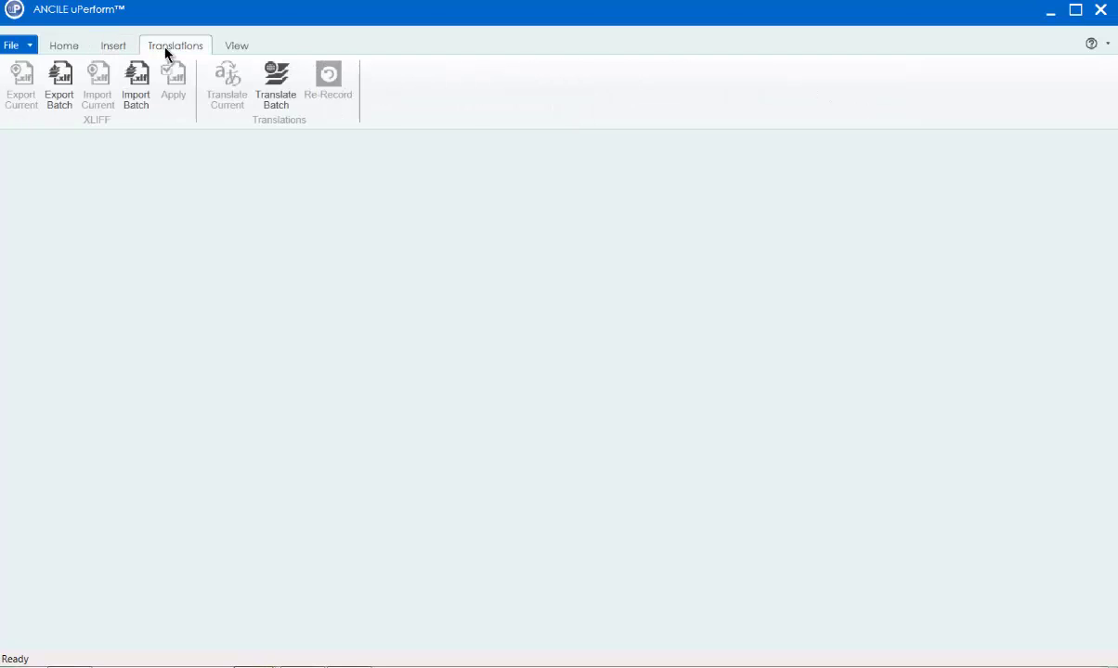
click(237, 52)
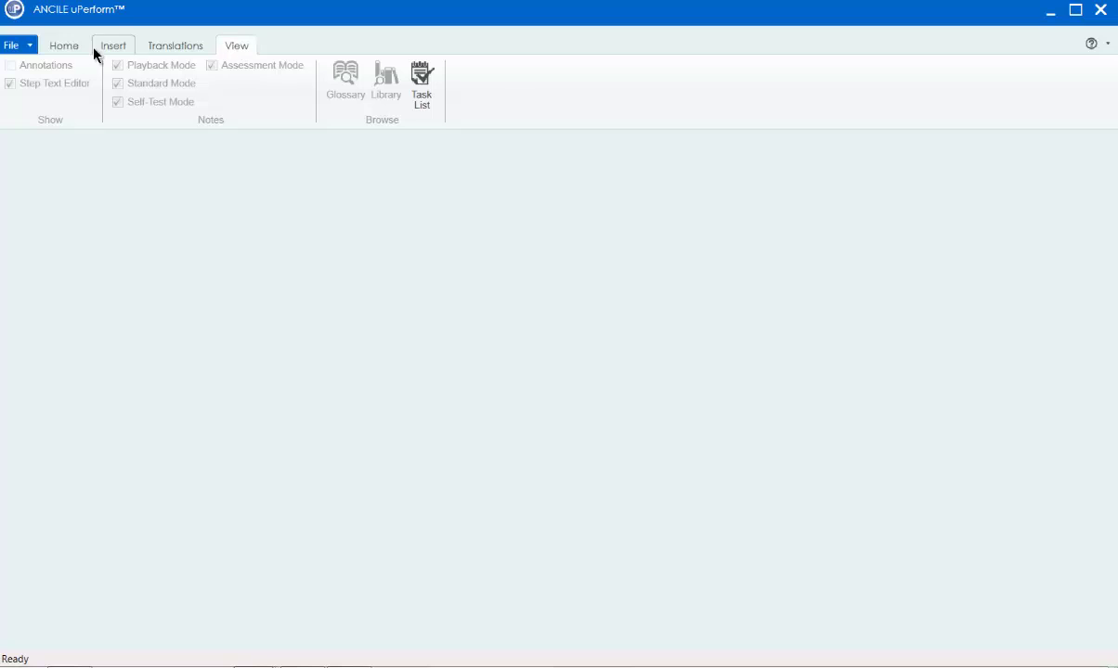
click(61, 51)
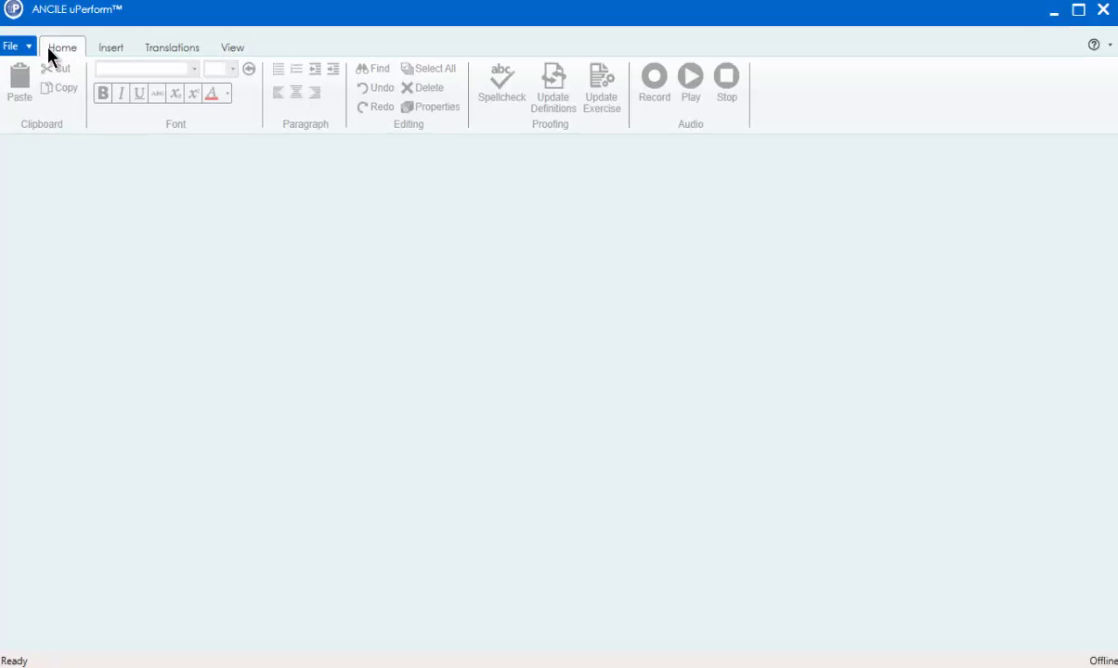
click(17, 46)
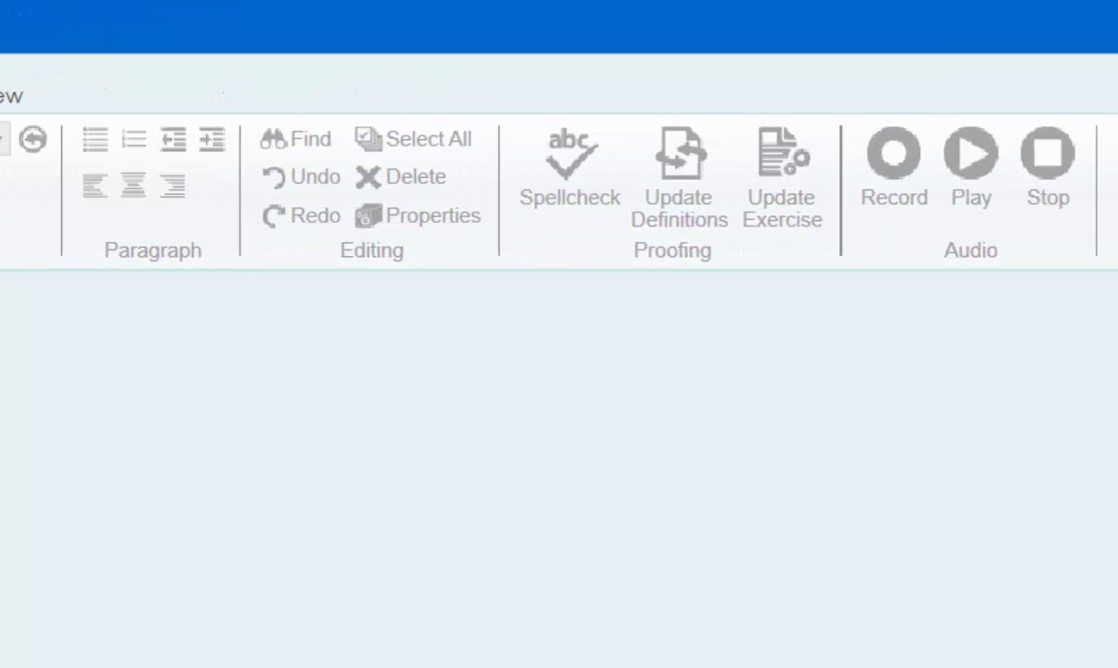
click(111, 52)
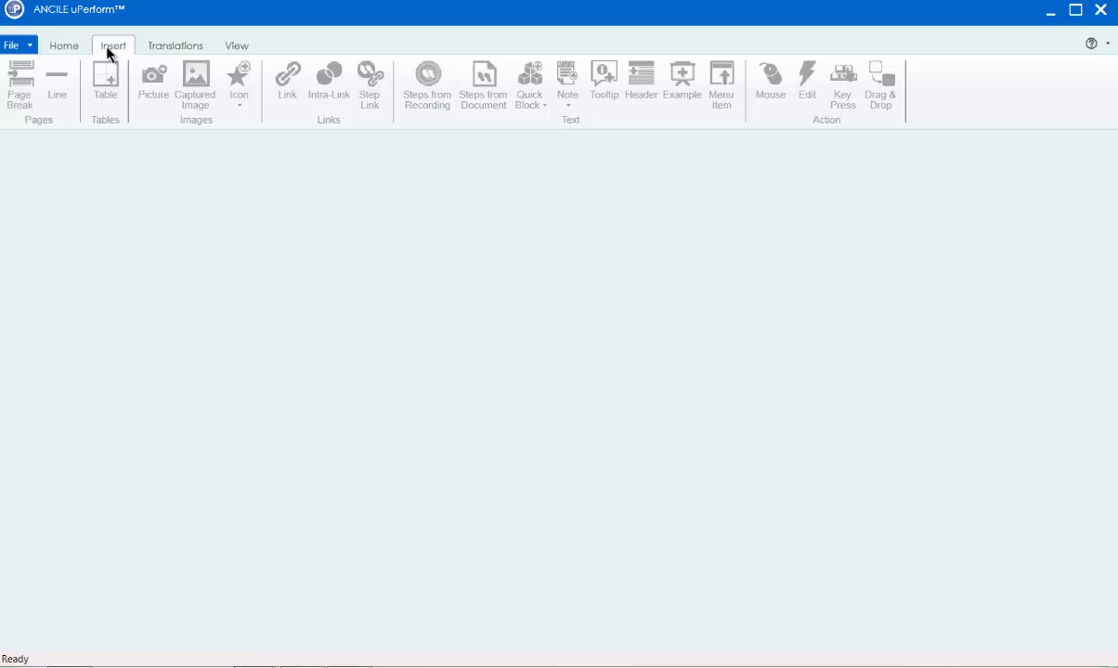
click(167, 50)
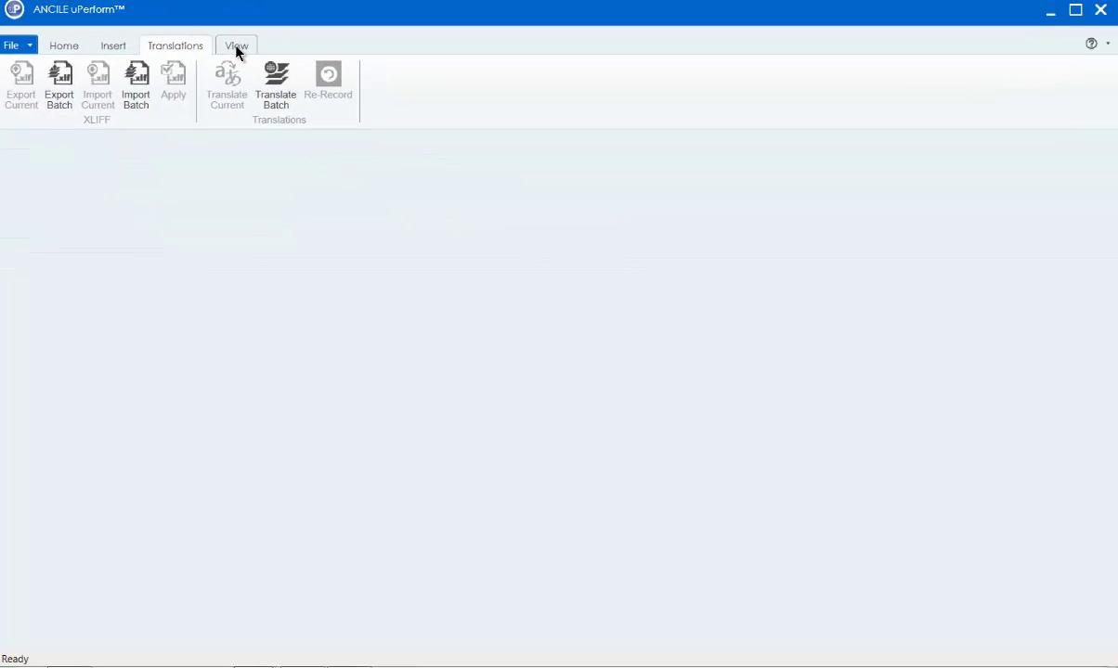
click(237, 49)
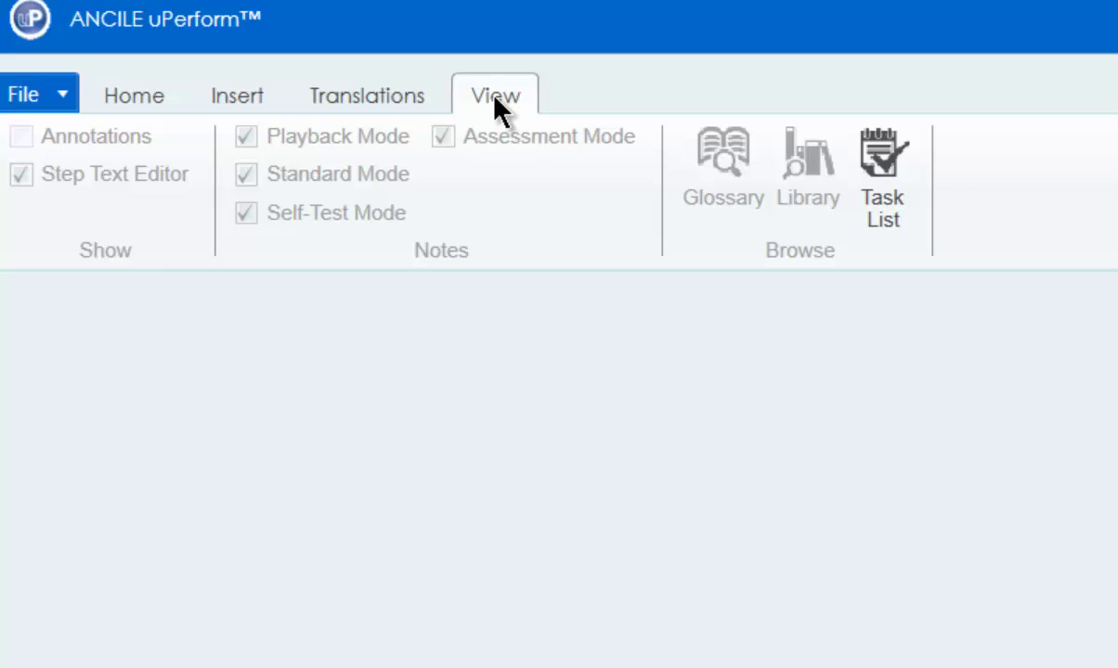
click(237, 96)
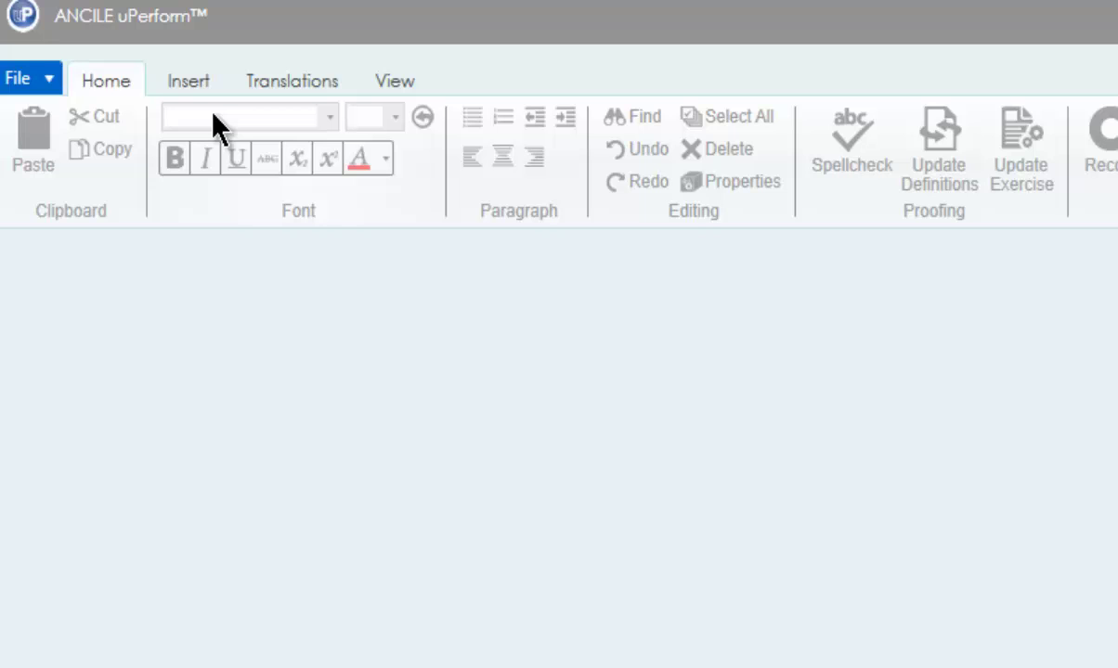
Show the quick access toolbar above the ribbon and add Save to it
right_click(212, 113)
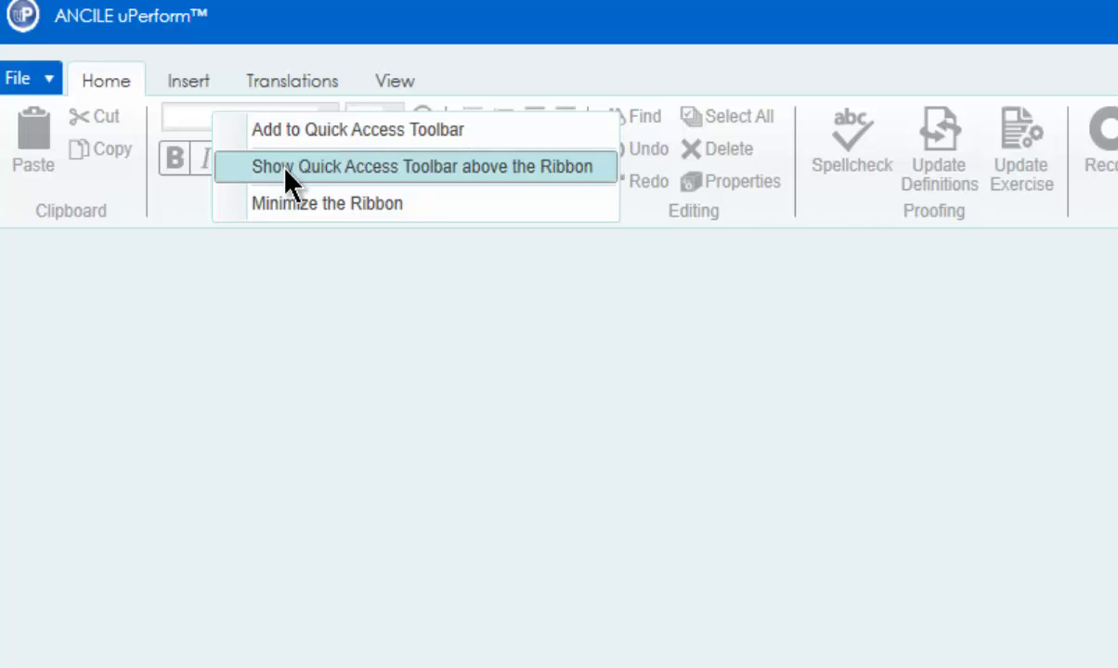
click(283, 169)
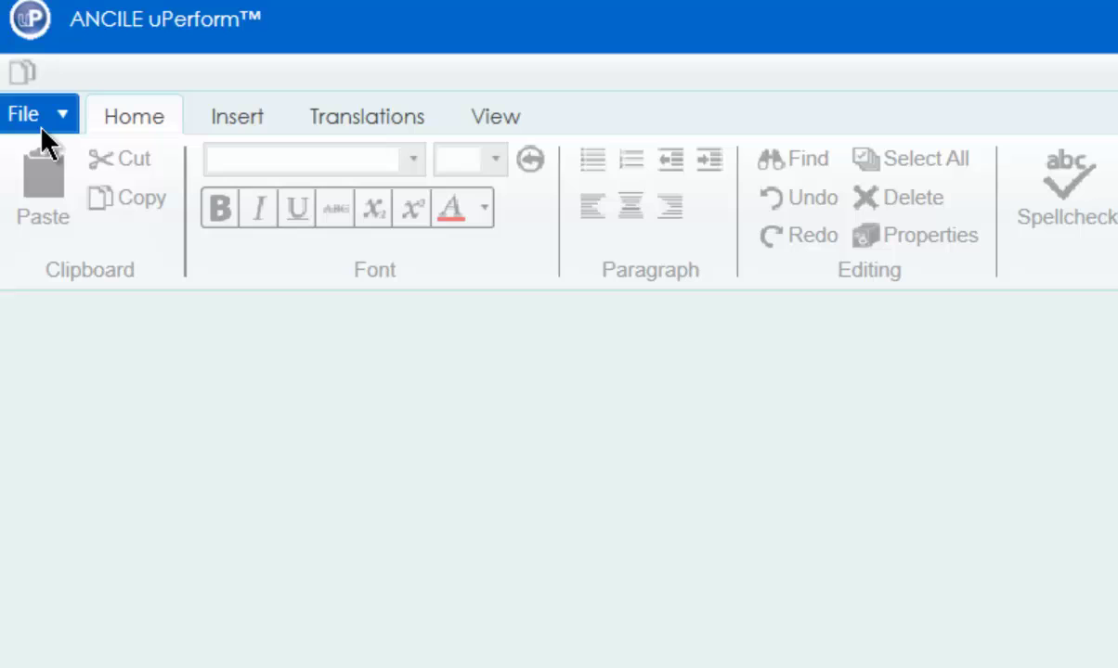
click(37, 120)
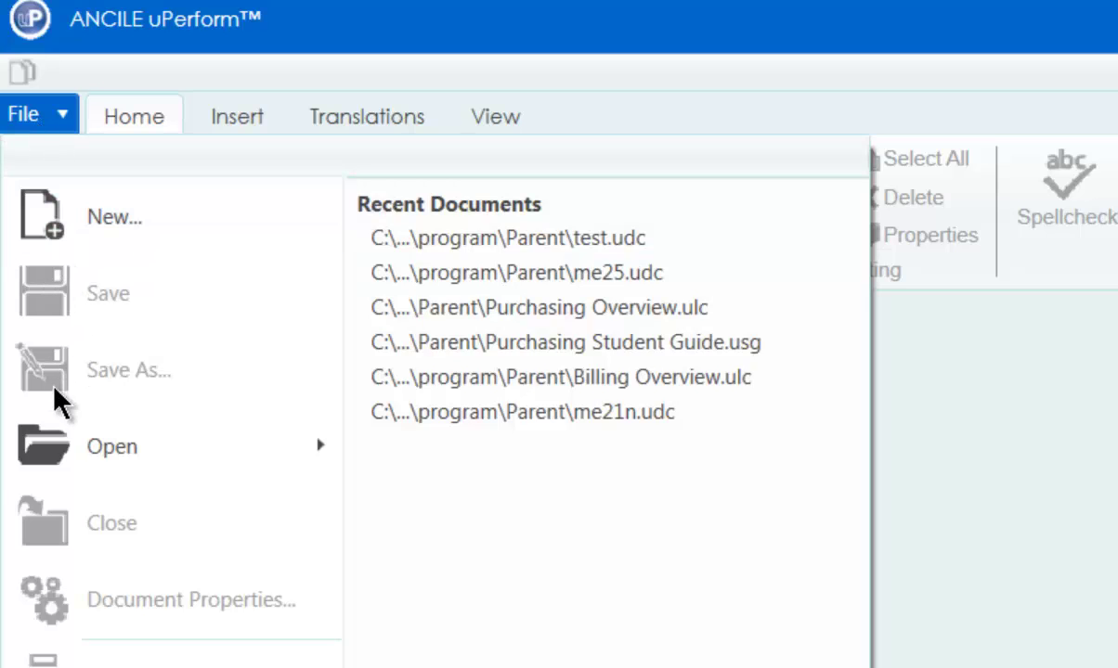
right_click(73, 306)
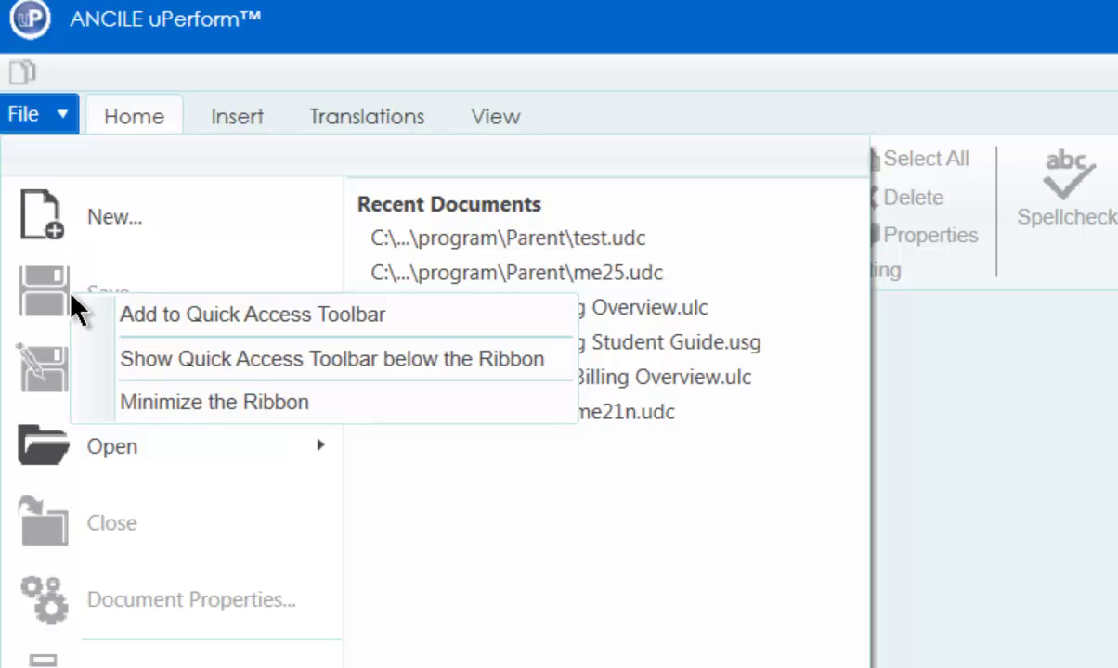
click(164, 317)
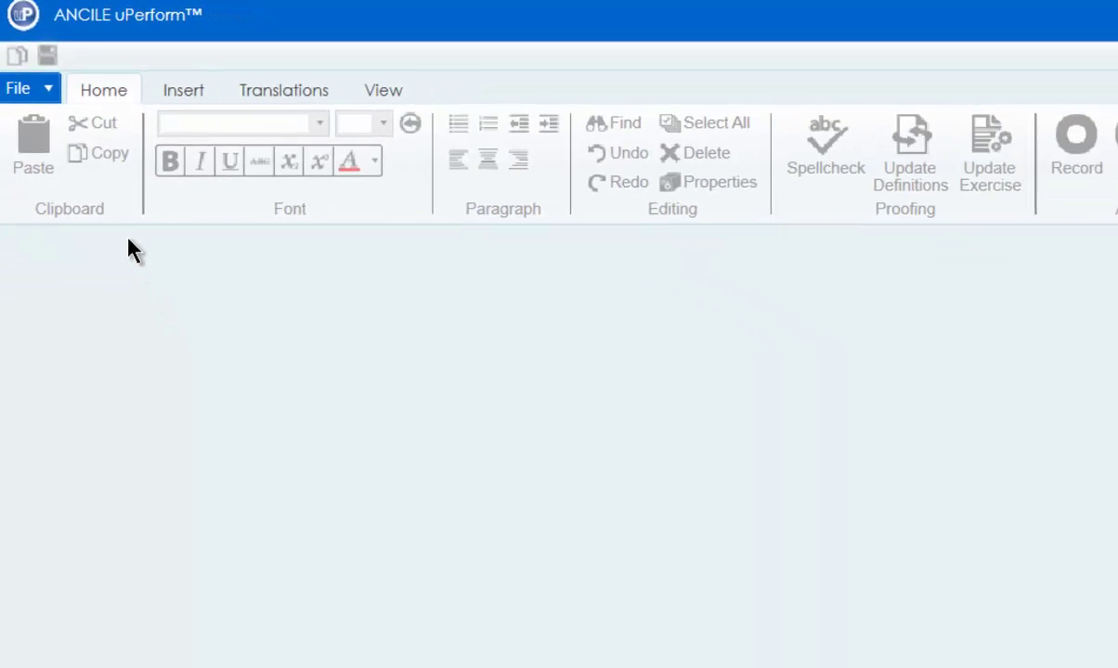
Minimize the ribbon to its tab names, then drop open the Insert commands
click(182, 90)
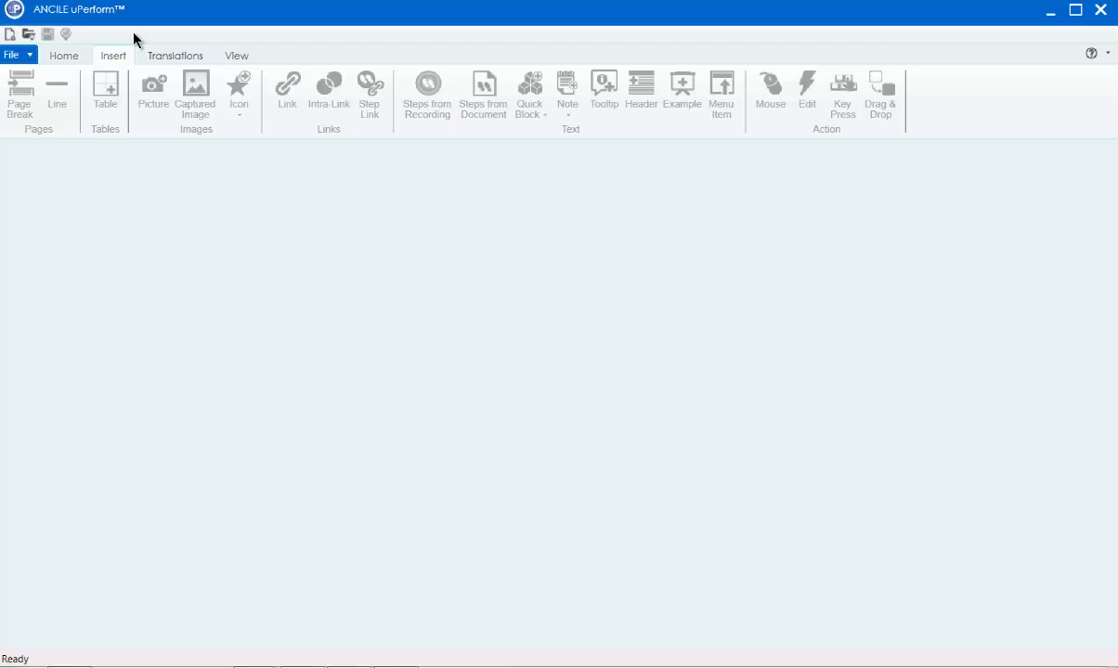
right_click(134, 33)
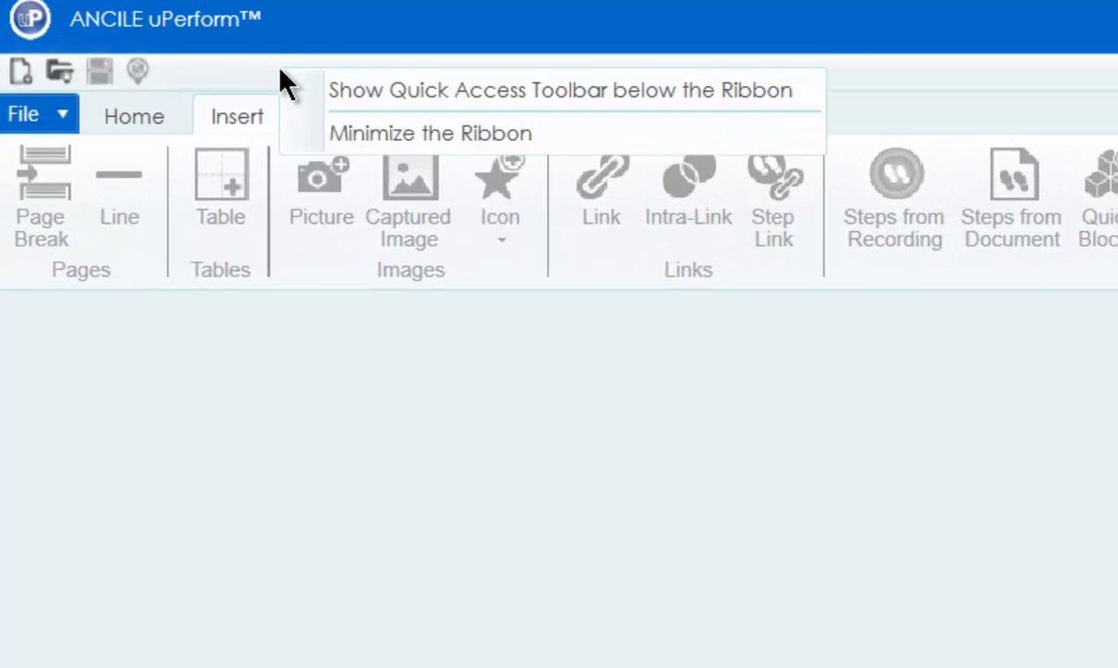
click(354, 131)
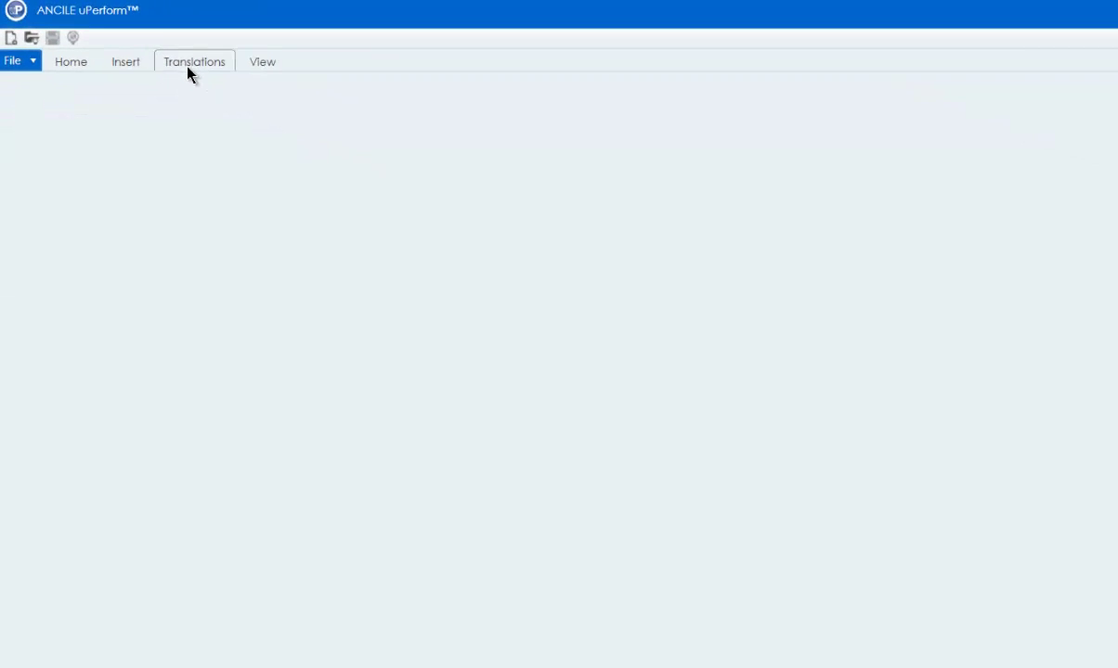
click(113, 58)
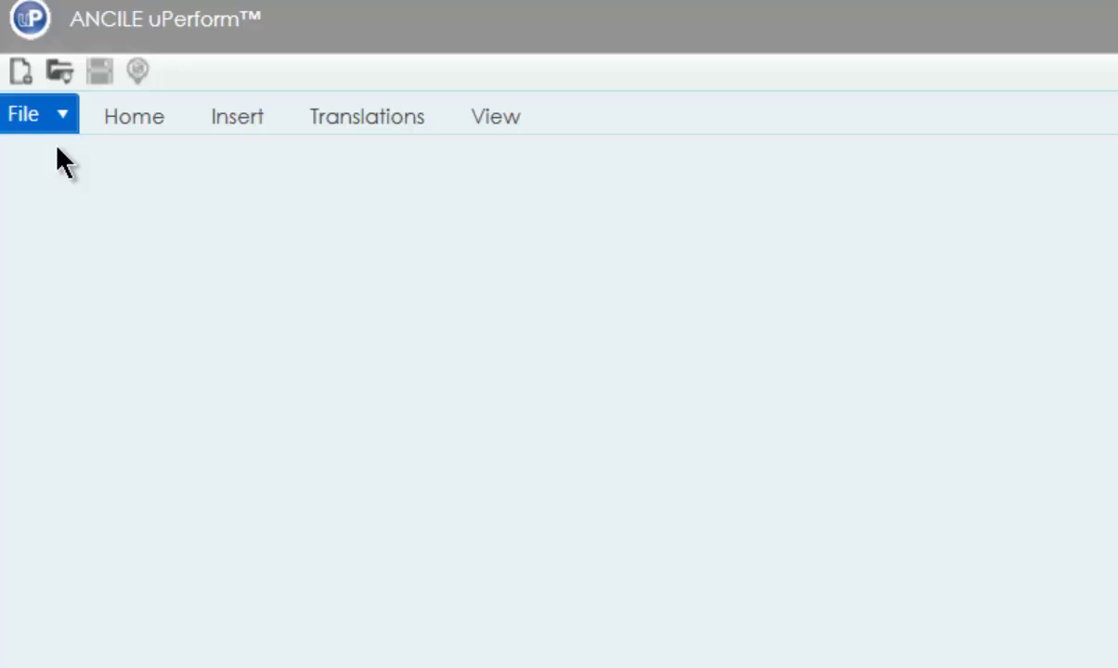
Create a Document-type file named 'new document' and switch to its Document view
click(32, 111)
click(47, 215)
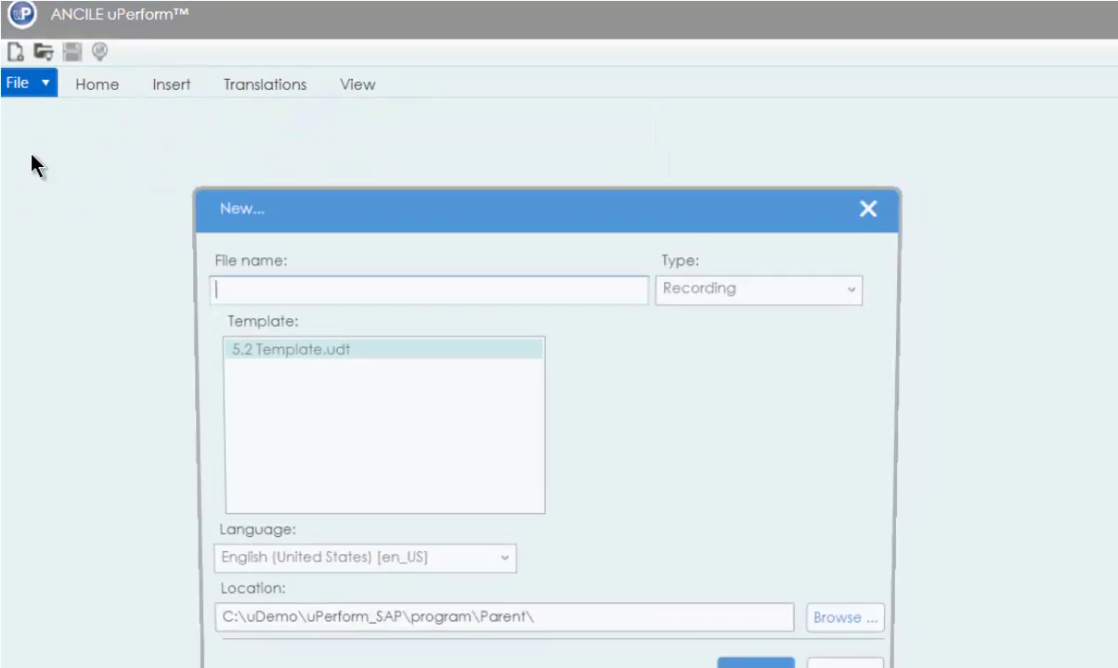
text(new d)
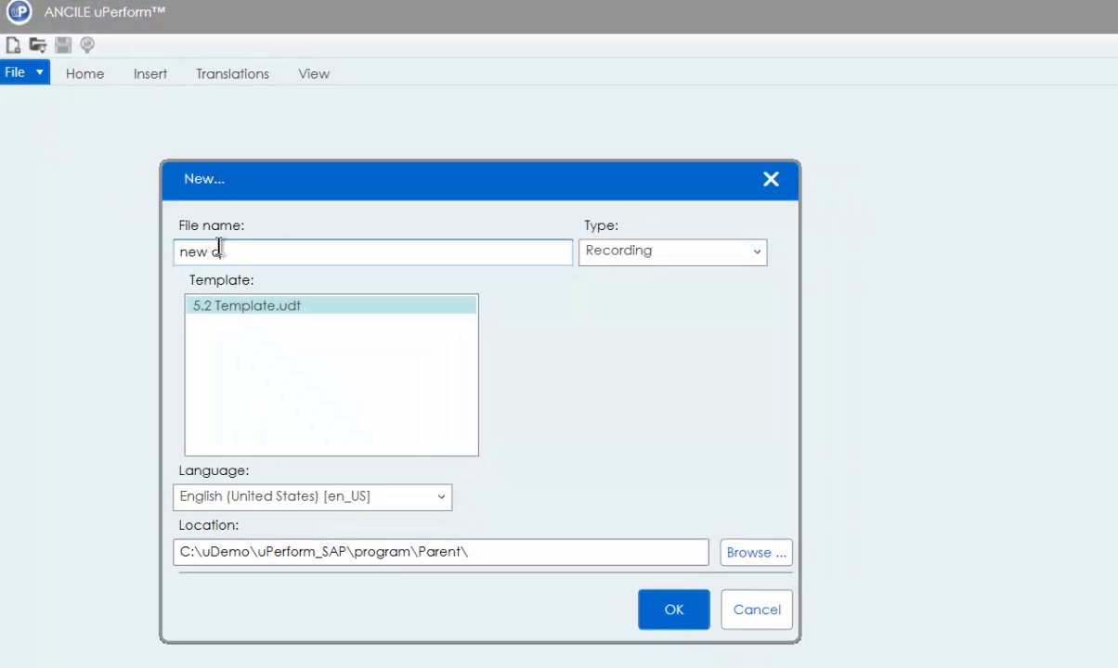
text(ocument)
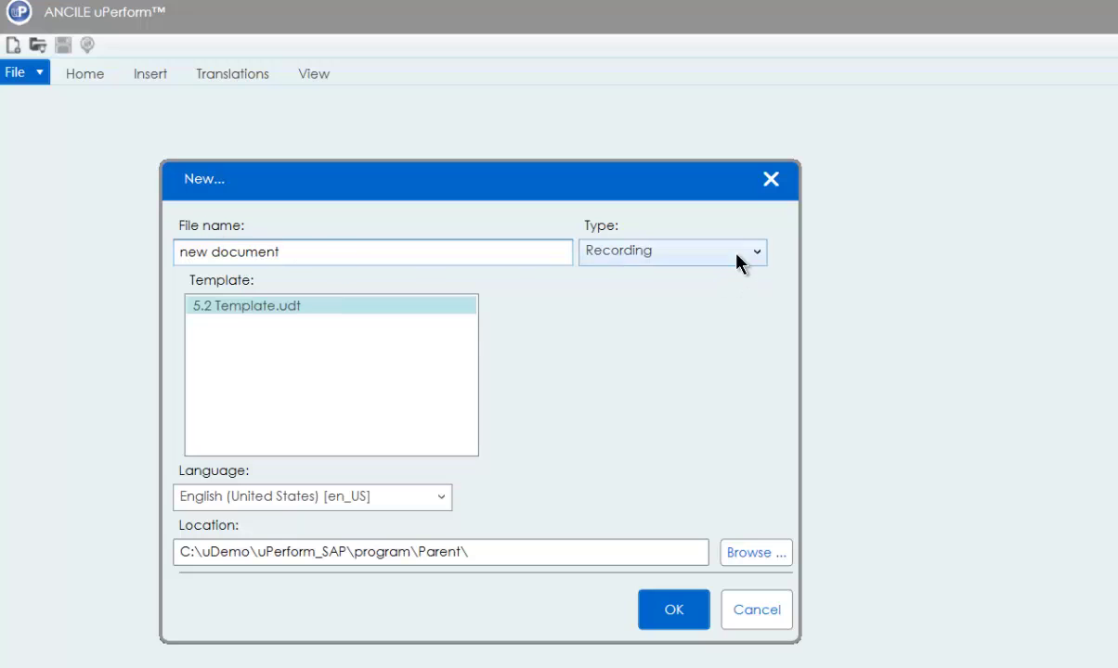
click(740, 263)
click(733, 299)
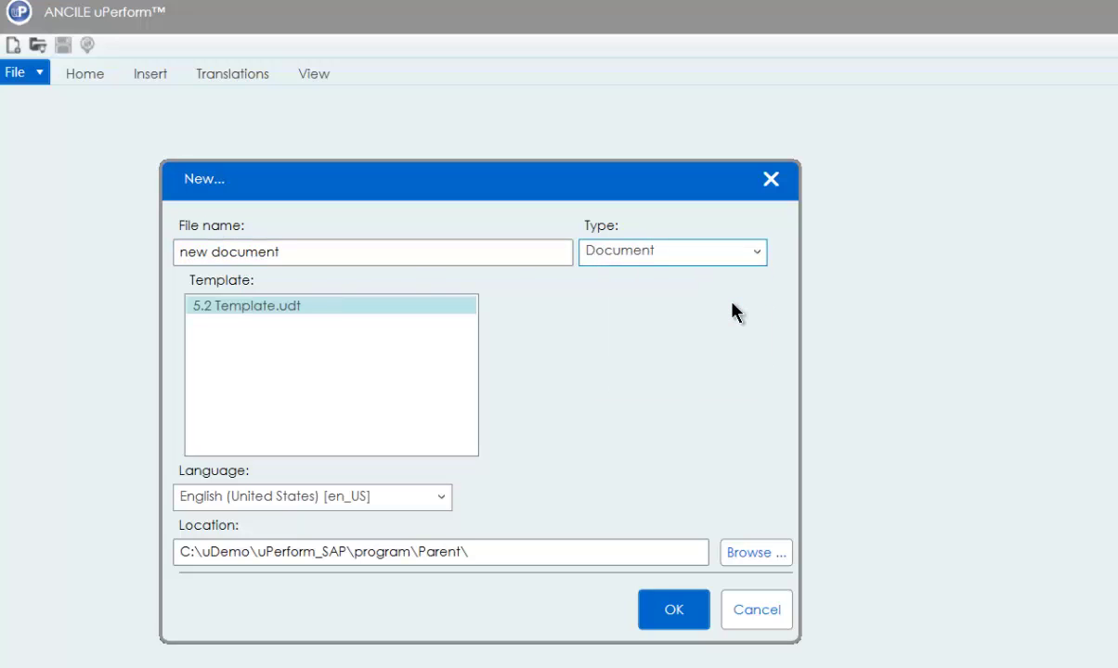
click(679, 613)
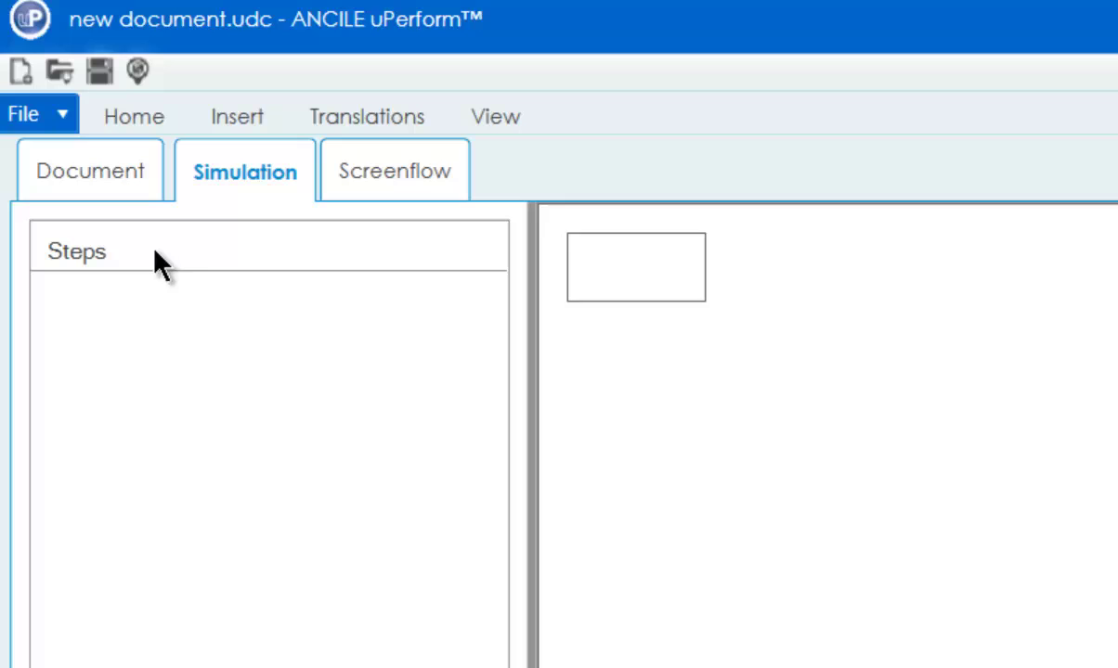
click(92, 170)
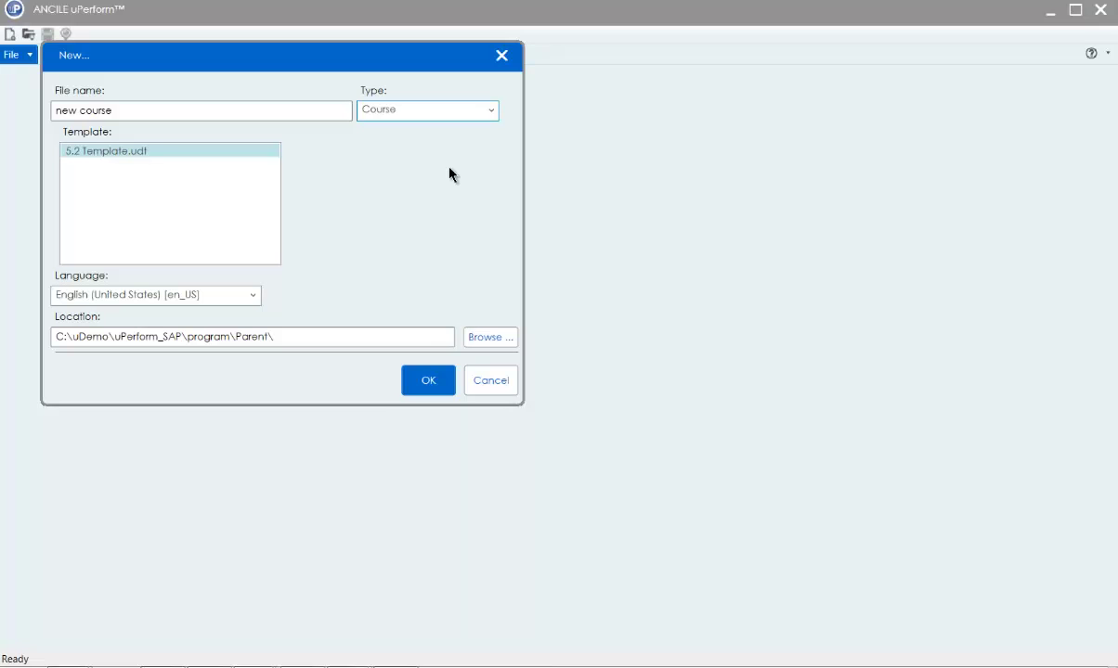
Create the course 'new course' with a Half - Bottom introduction page
click(424, 386)
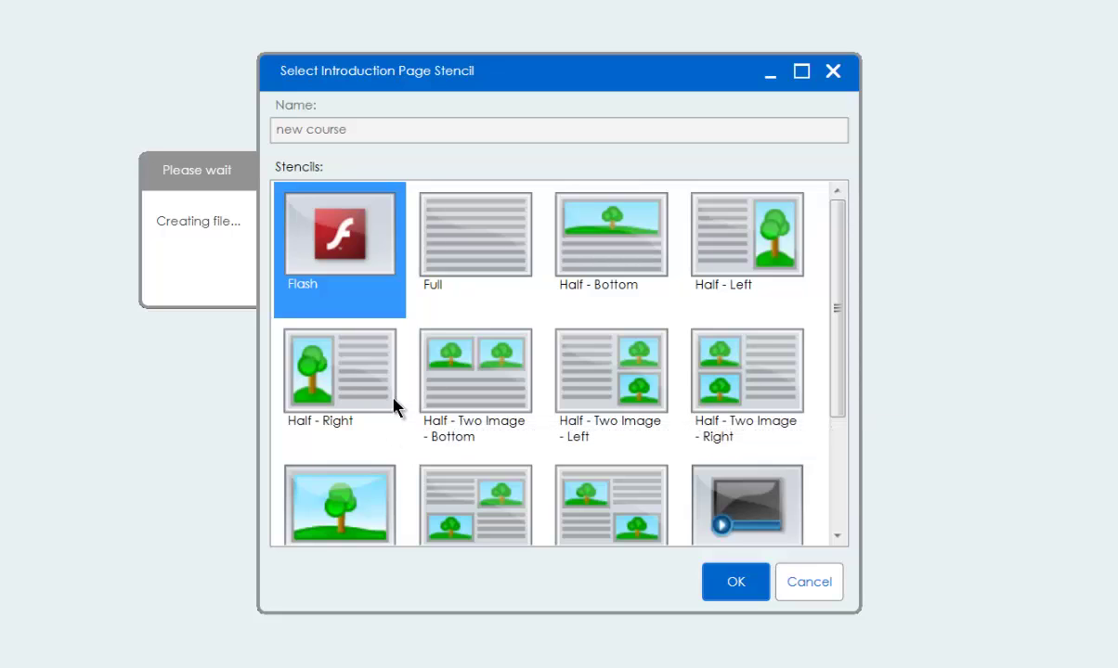
click(591, 269)
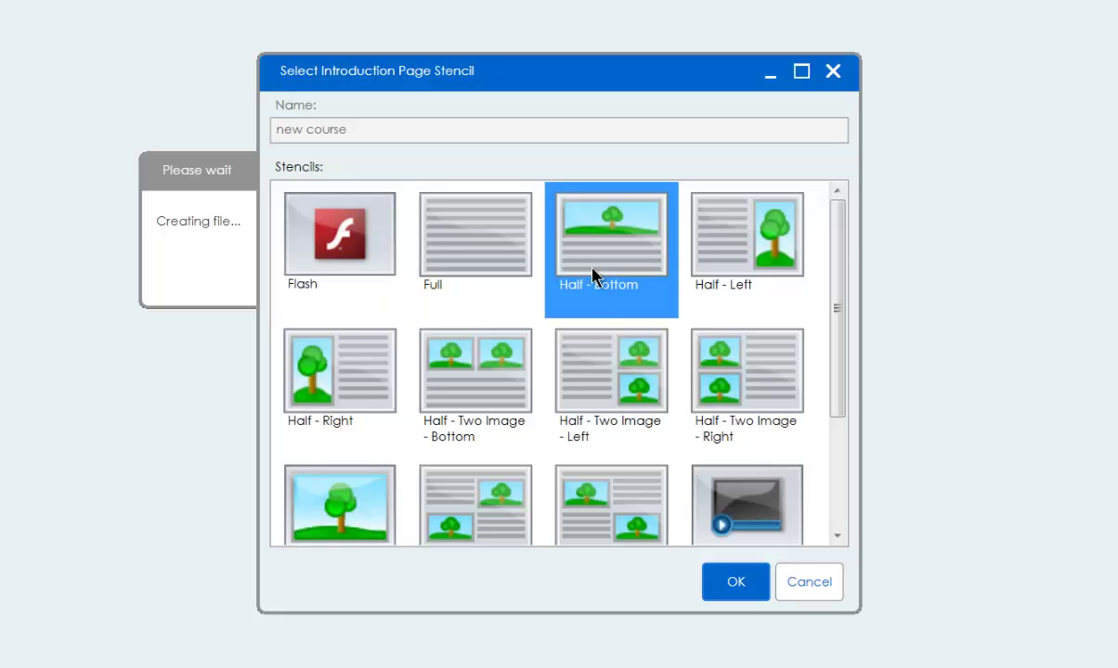
click(742, 586)
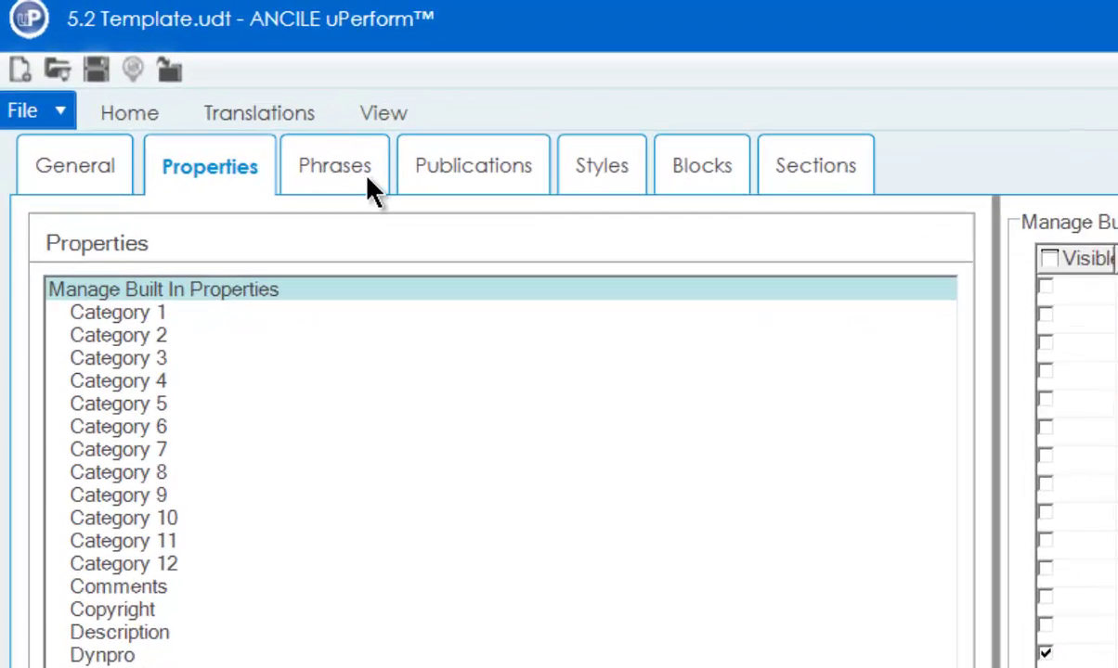
Review the template's Phrases and the Manage Local Templates preferences
click(365, 178)
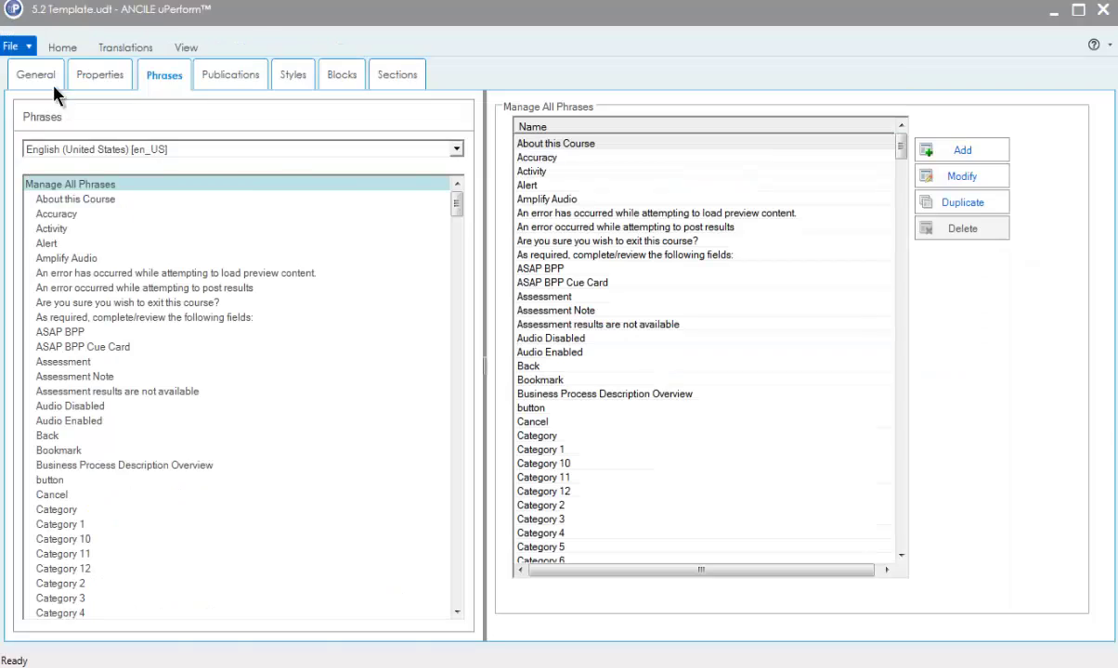
click(51, 113)
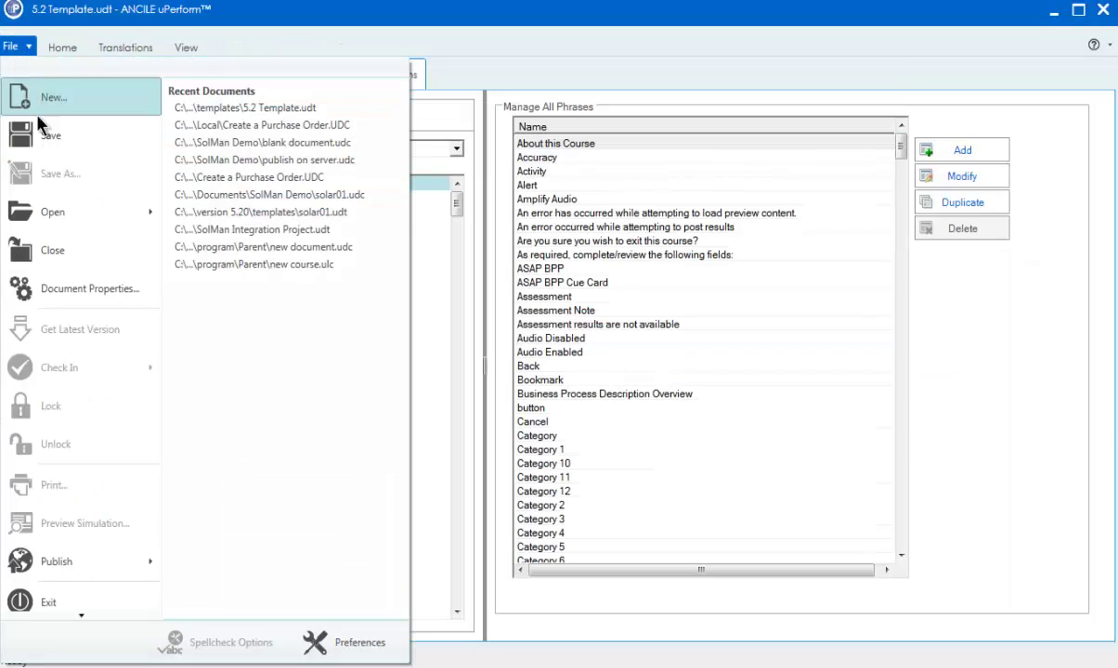
click(352, 641)
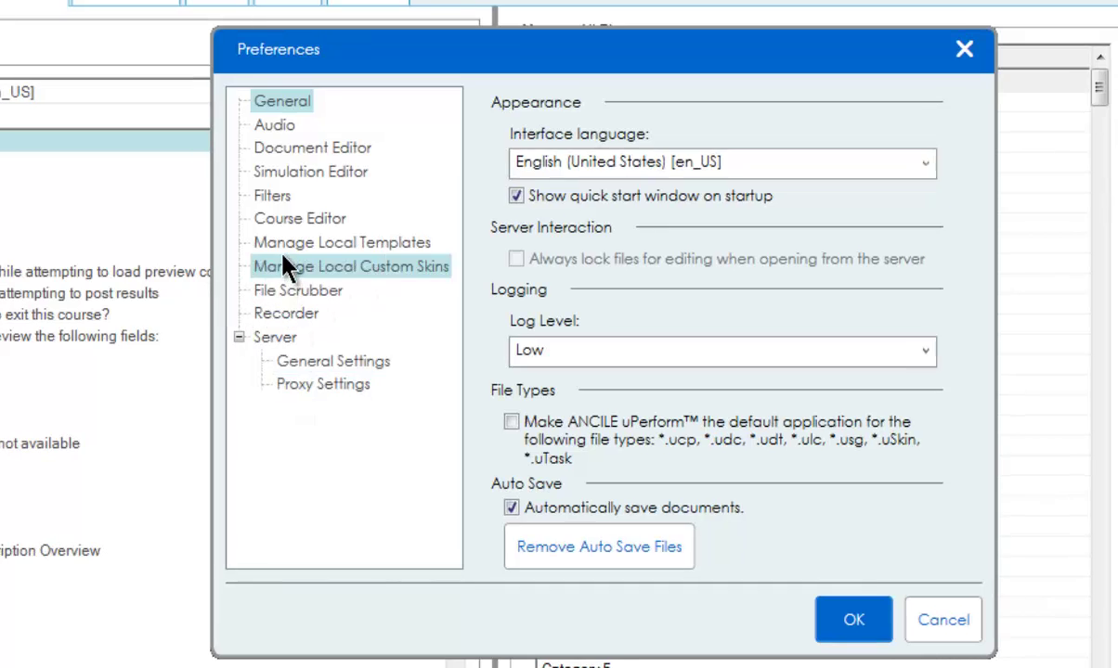
click(284, 245)
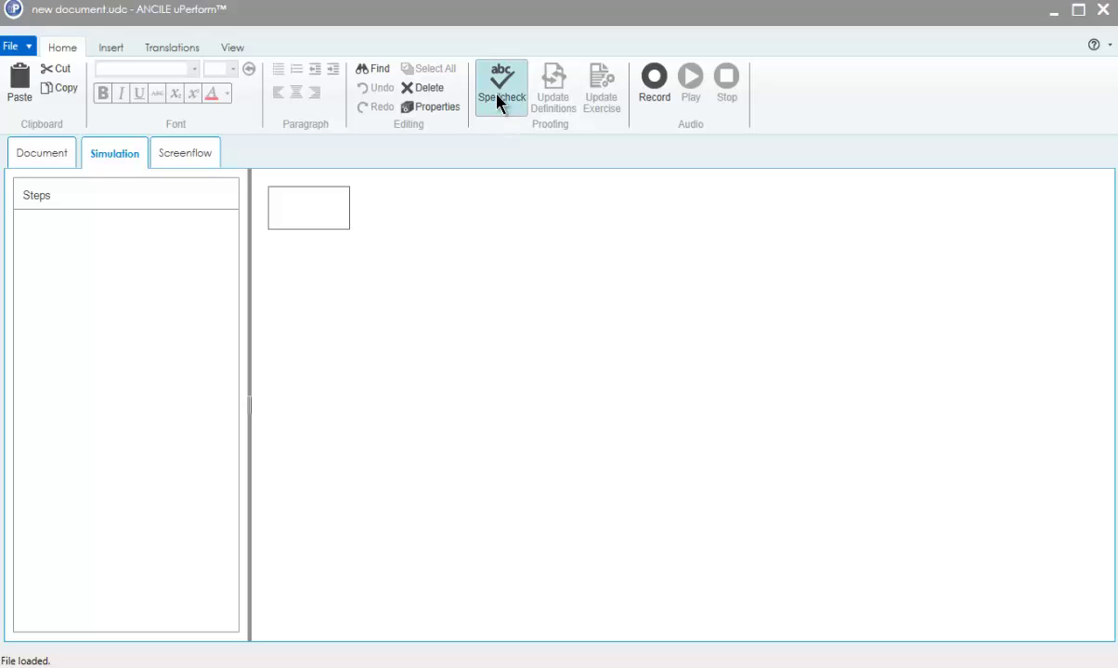
Check the Spellcheck Options, then the program Preferences, for the new document
click(498, 101)
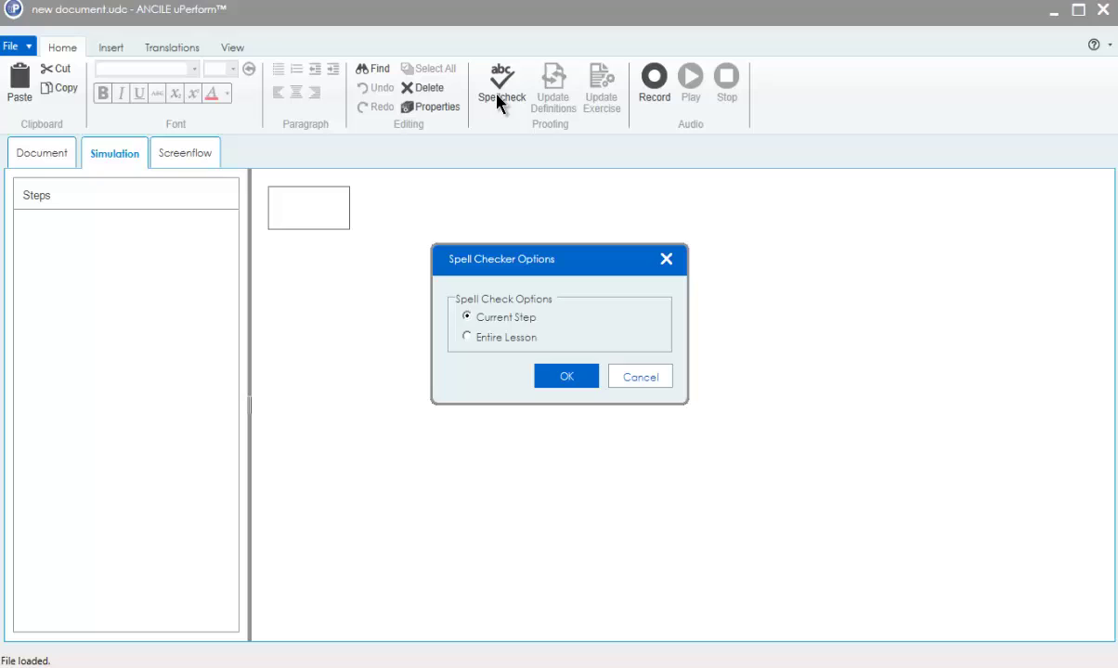
key(Escape)
click(25, 49)
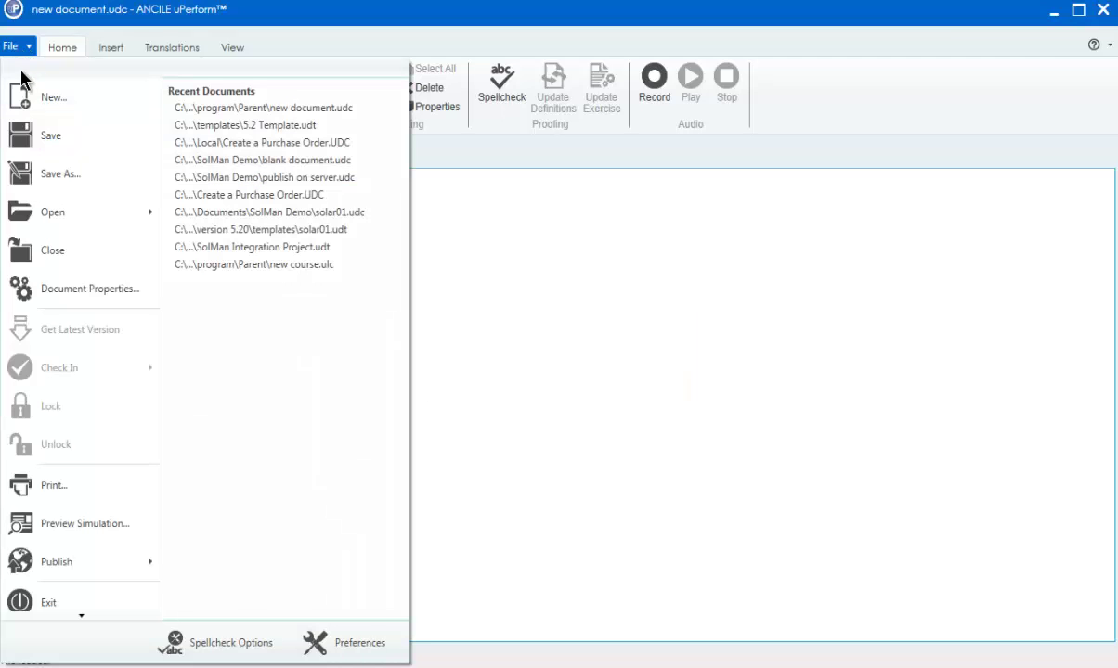
click(207, 642)
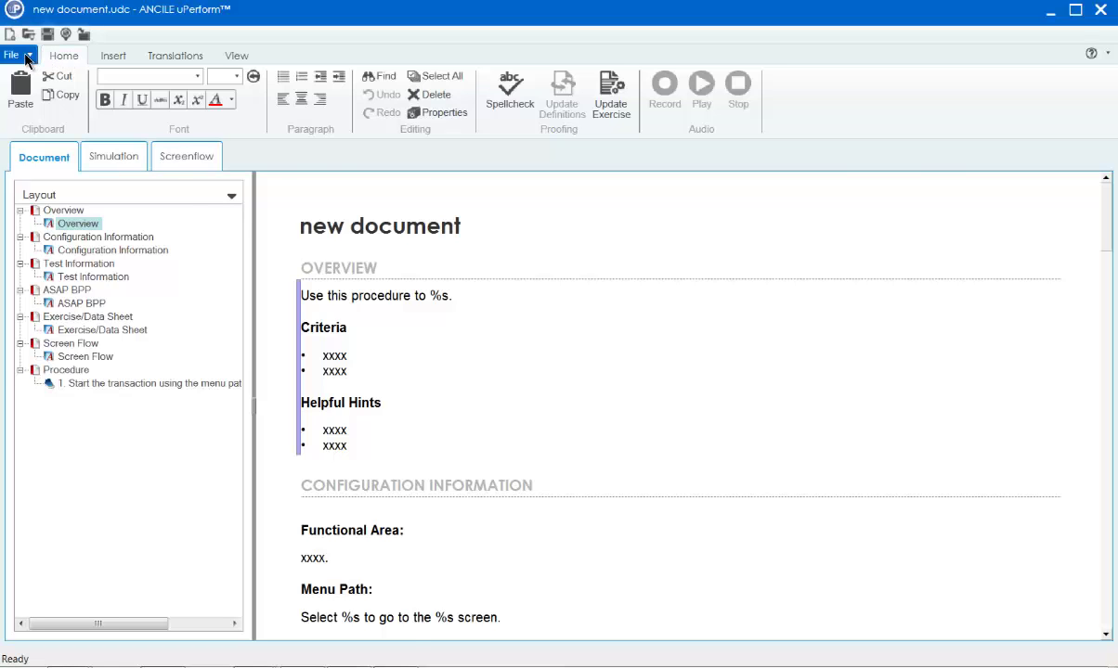
click(23, 57)
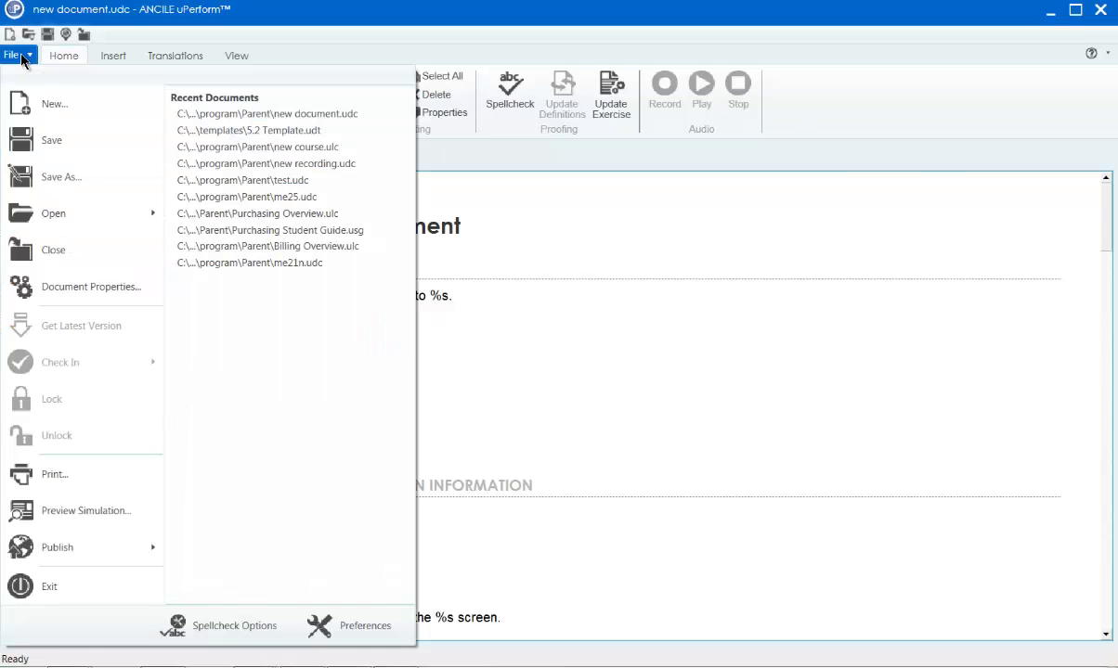
click(336, 626)
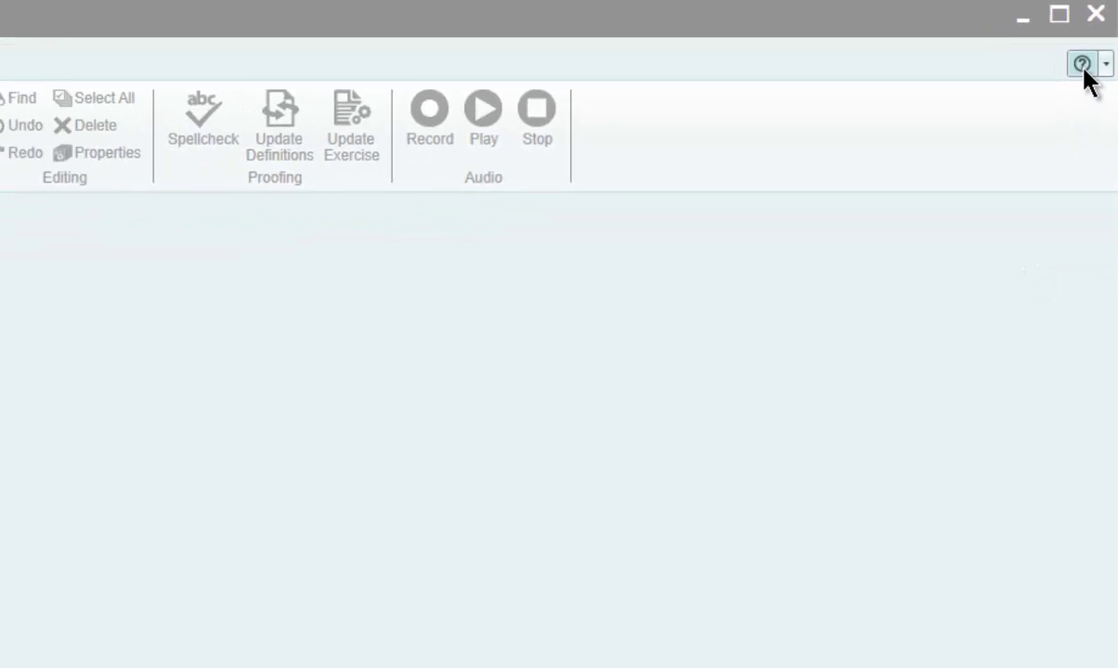
Open the program help, then list the Help menu's support choices
click(1071, 87)
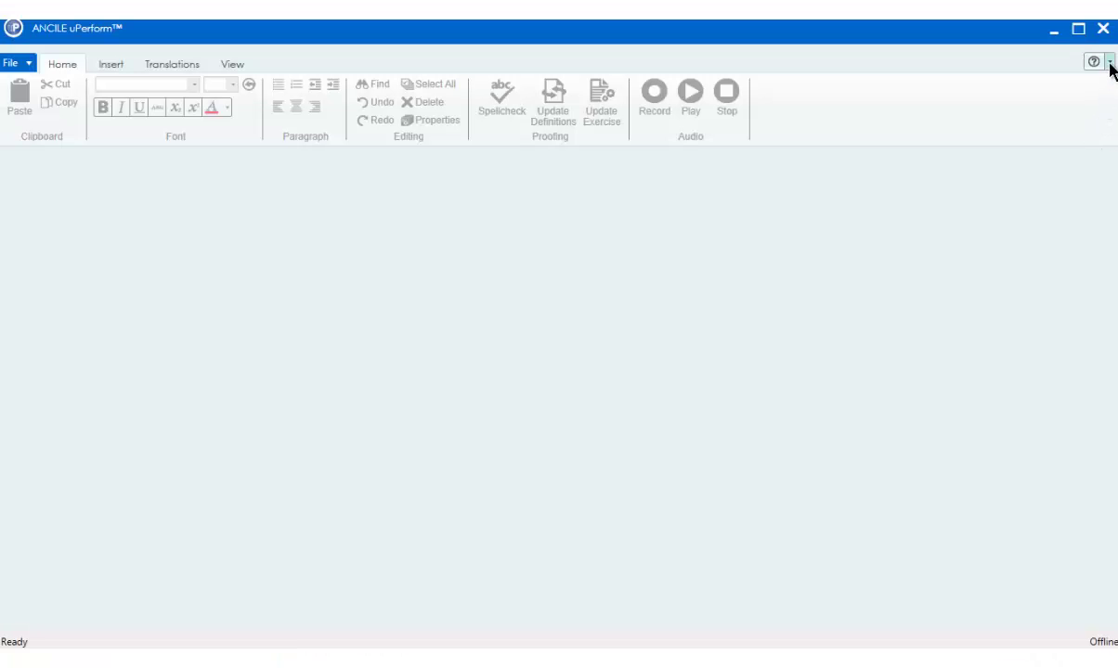
click(1109, 63)
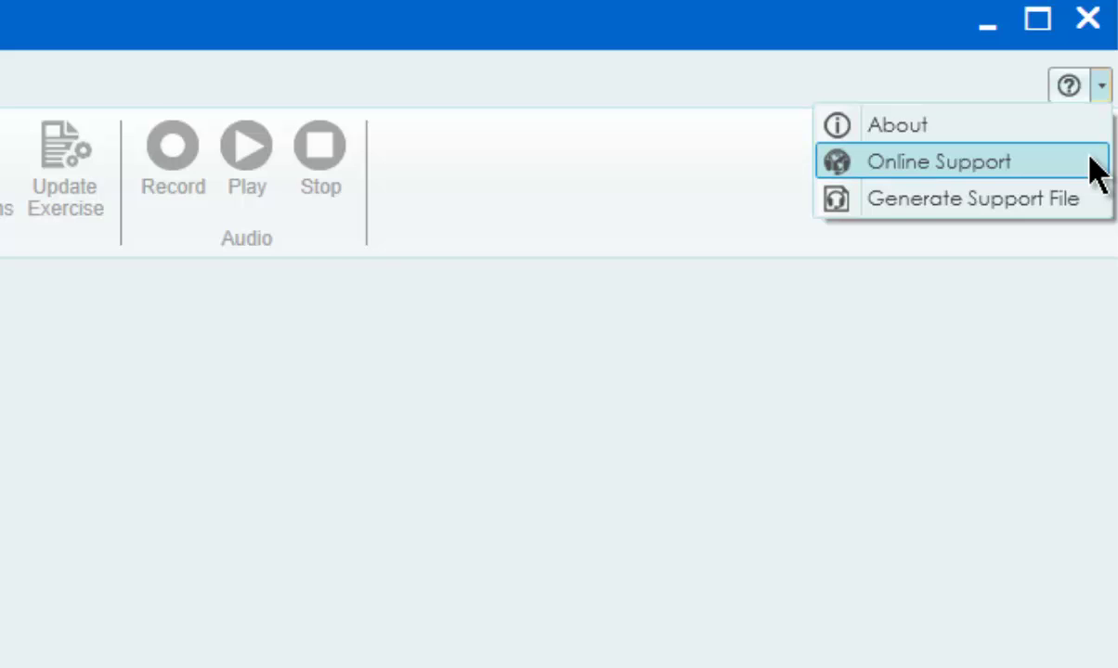
click(1090, 161)
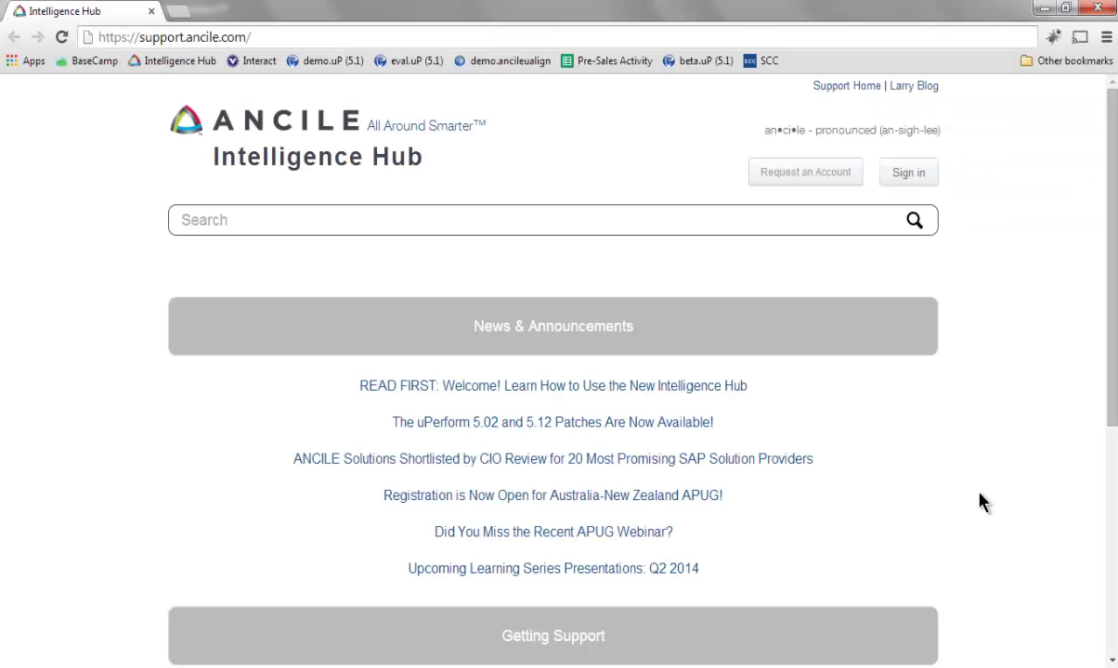